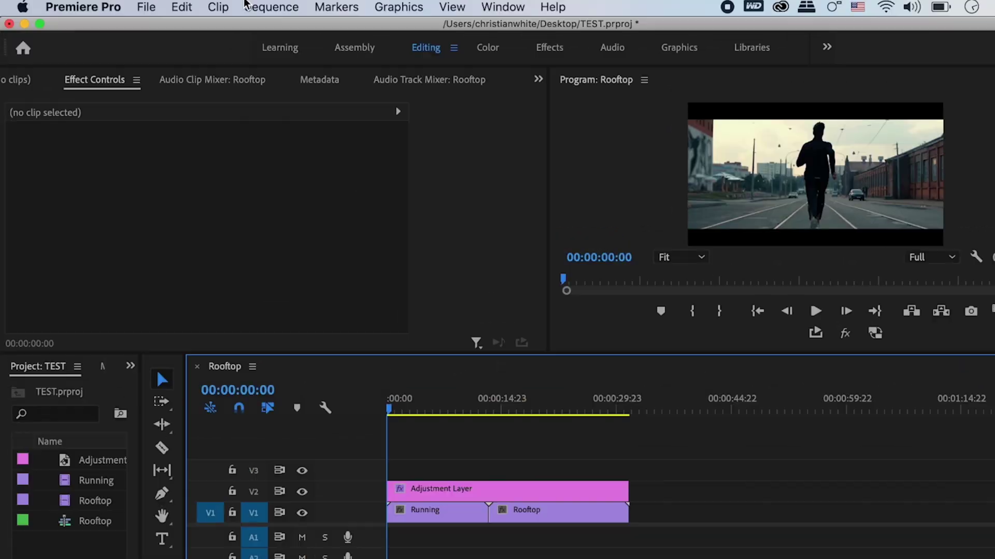
Start a new project and list its renderers, with Metal GPU acceleration selected
{"action": "left_click", "coordinate": [146, 11]}
{"action": "mouse_move", "coordinate": [171, 27]}
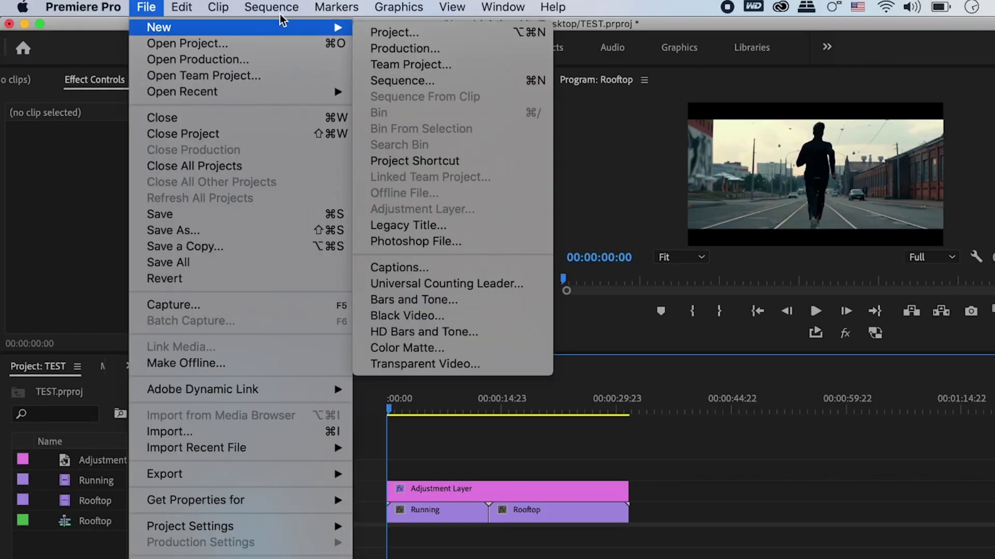
{"action": "left_click", "coordinate": [404, 33]}
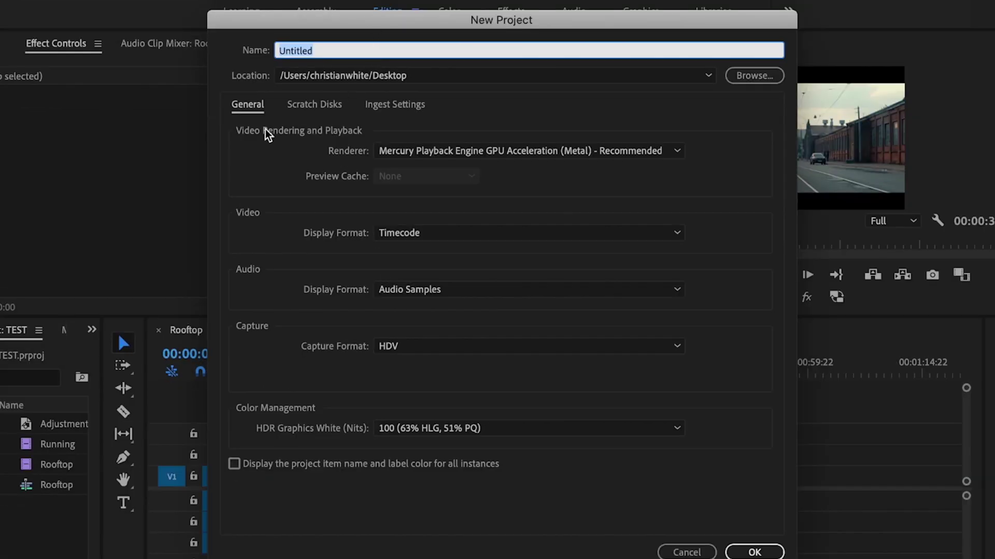
{"action": "left_click", "coordinate": [675, 151]}
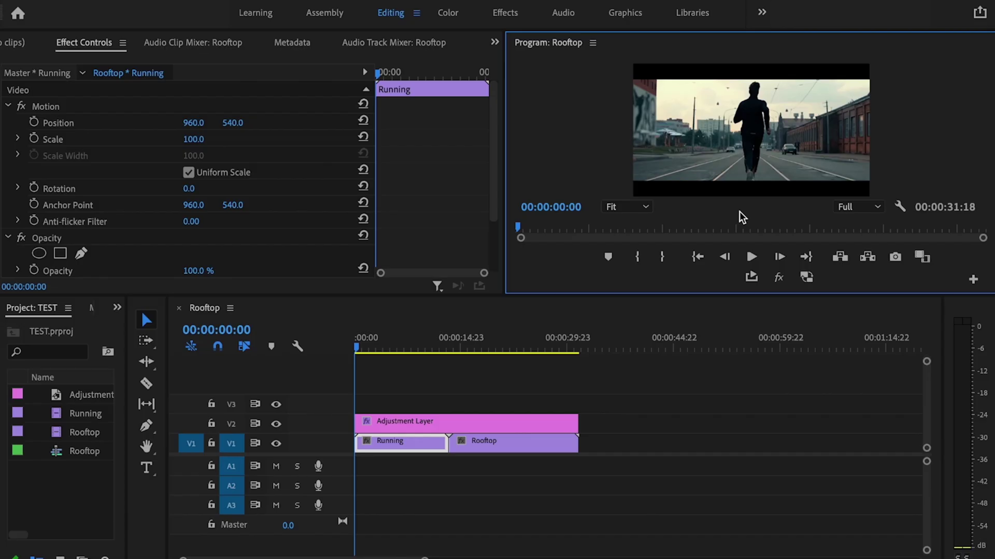
Play the Rooftop sequence, drop Program monitor resolution to 1/4, and replay from the start
{"action": "key", "text": "space"}
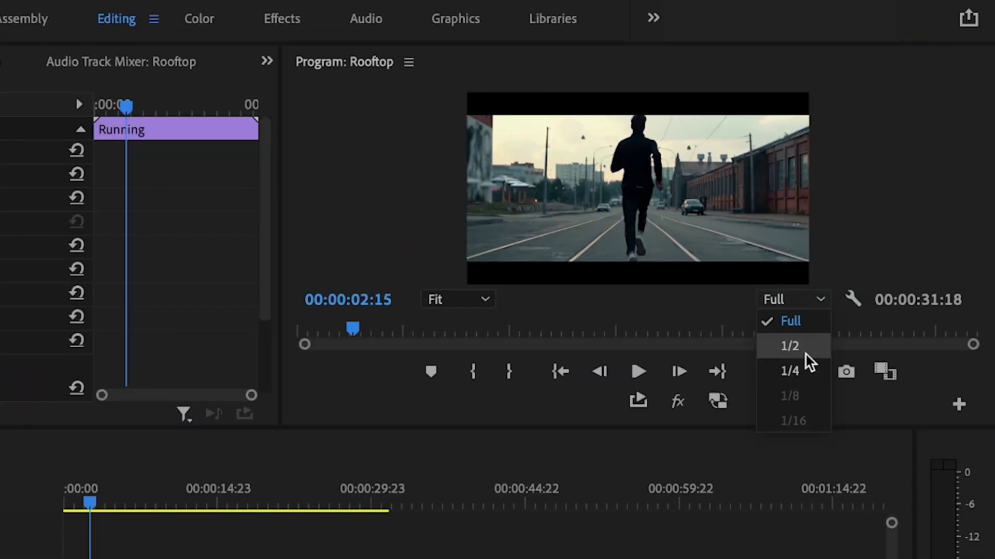
{"action": "left_click", "coordinate": [804, 370]}
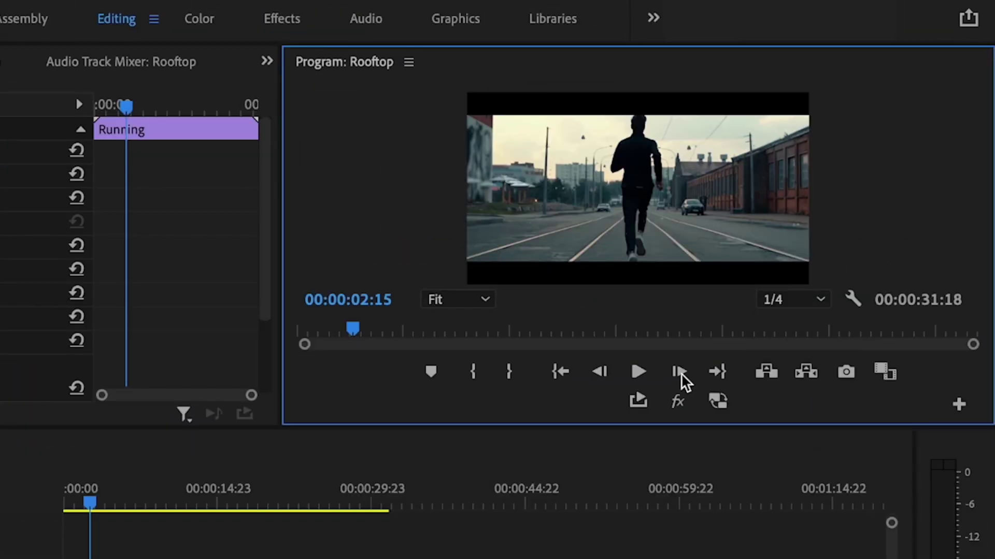
{"action": "left_click", "coordinate": [566, 367]}
{"action": "key", "text": "space"}
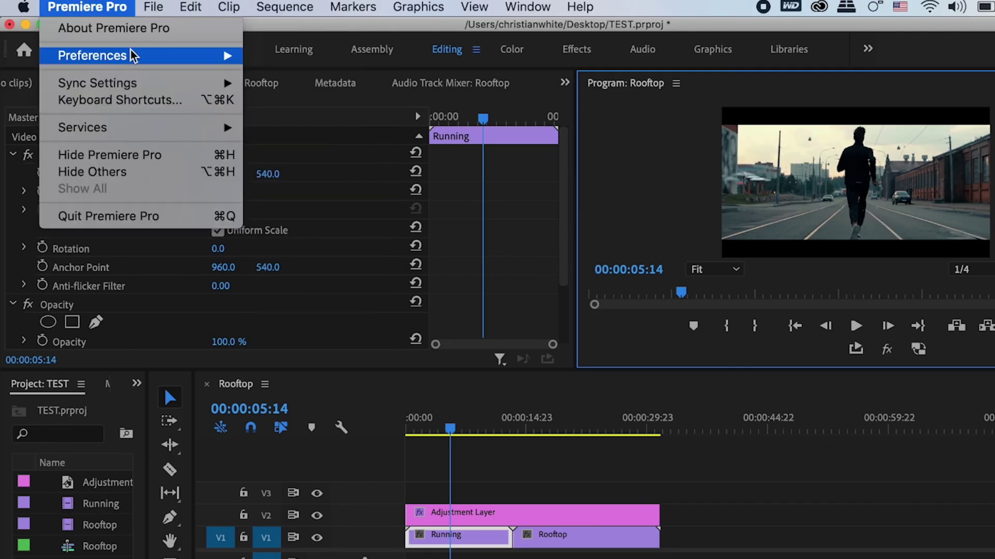
In Memory preferences, reserve 1.5 GB RAM for other apps and keep rendering optimized for Performance
{"action": "mouse_move", "coordinate": [145, 59]}
{"action": "left_click", "coordinate": [307, 276]}
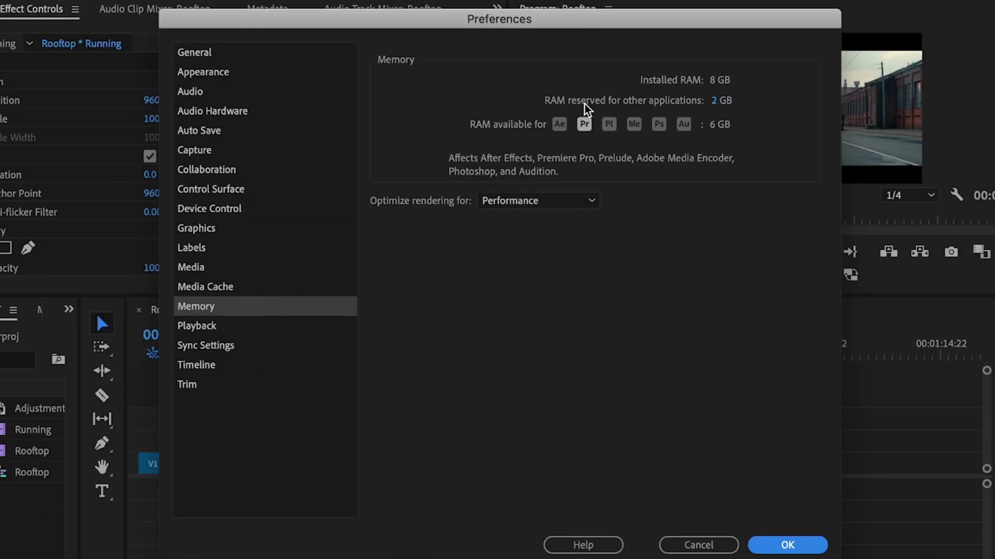
{"action": "left_click", "coordinate": [719, 103]}
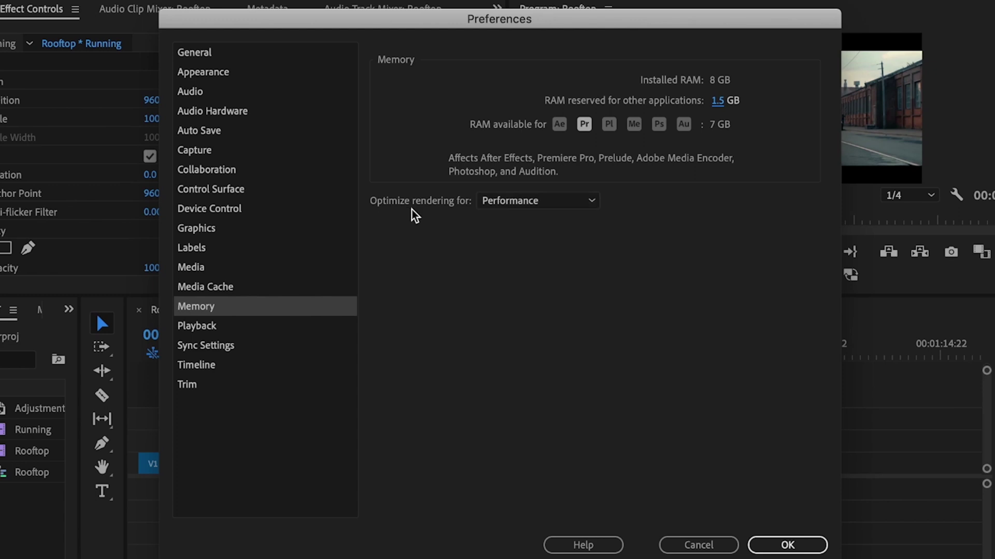
{"action": "left_click", "coordinate": [542, 201]}
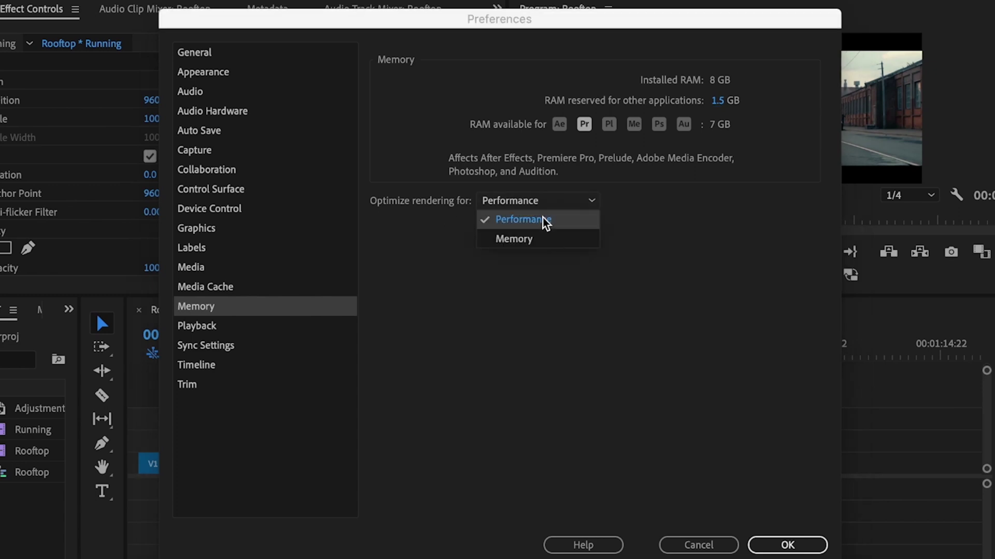
{"action": "left_click", "coordinate": [553, 223]}
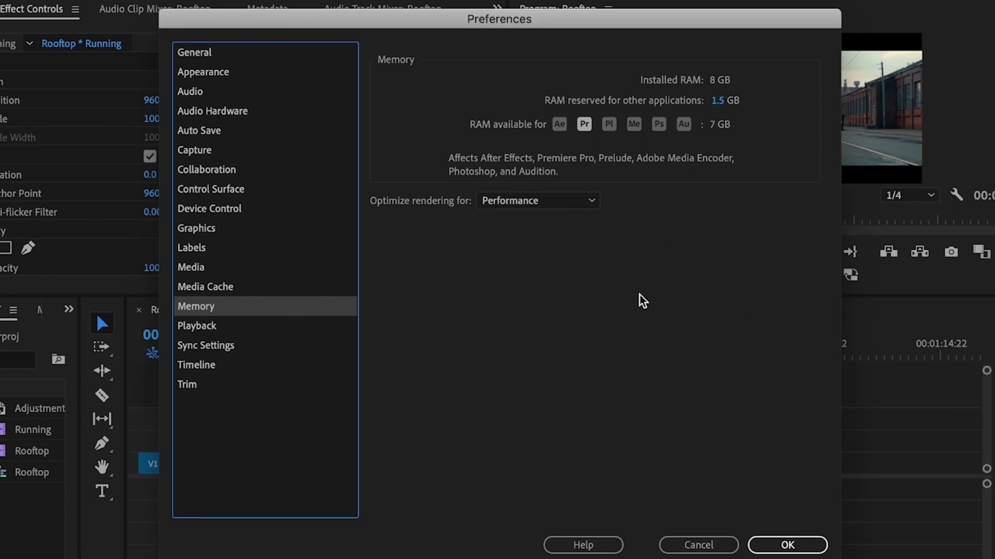
Delete the unused media cache files from the Media Cache preferences
{"action": "left_click", "coordinate": [265, 291]}
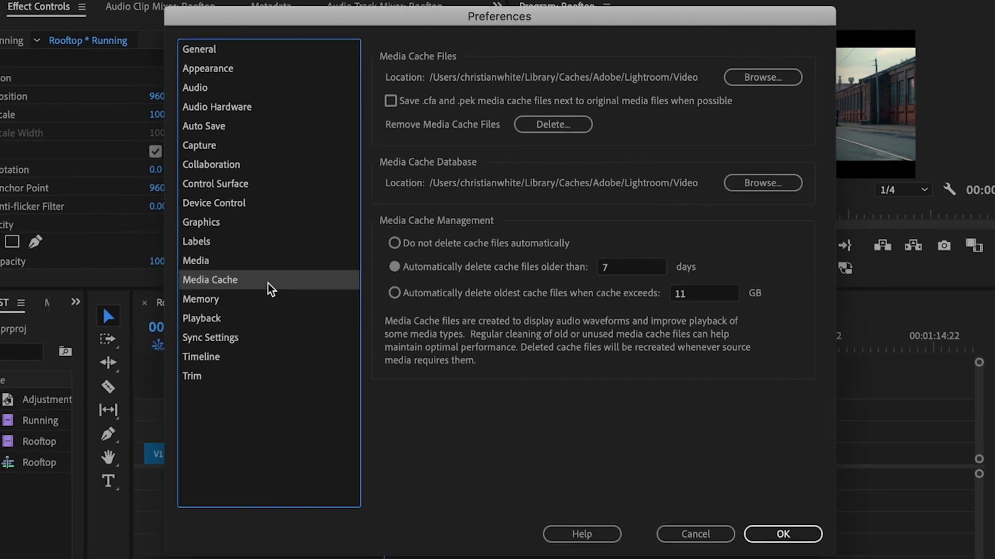
{"action": "left_click", "coordinate": [537, 124]}
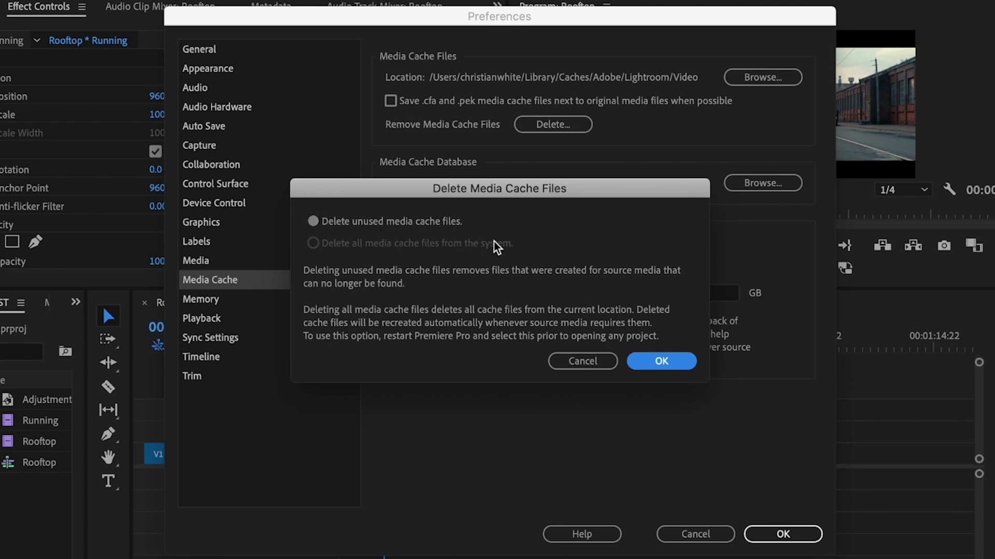
{"action": "left_click", "coordinate": [658, 362]}
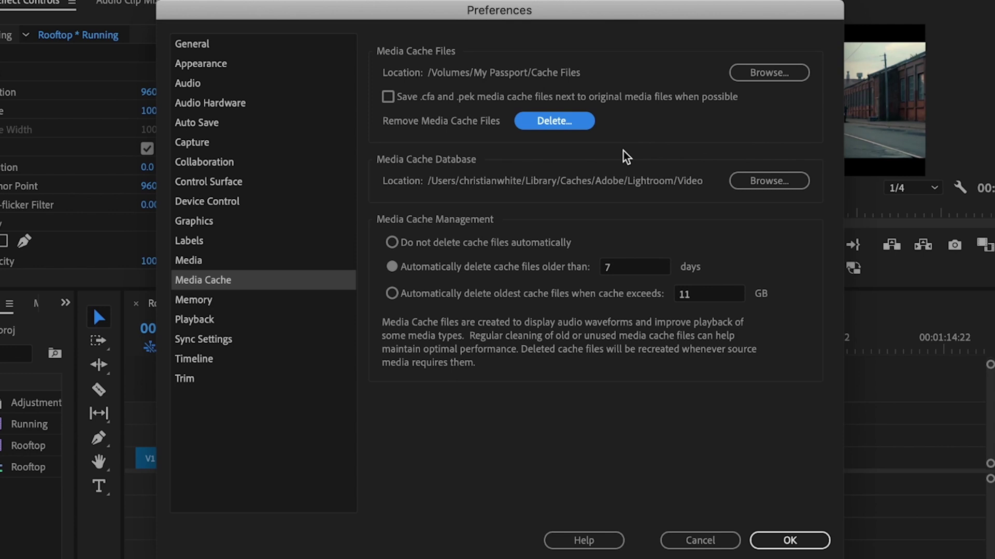
Relocate the media cache to Cache Files on My Passport, auto-deleting files older than 7 days
{"action": "left_click", "coordinate": [772, 73]}
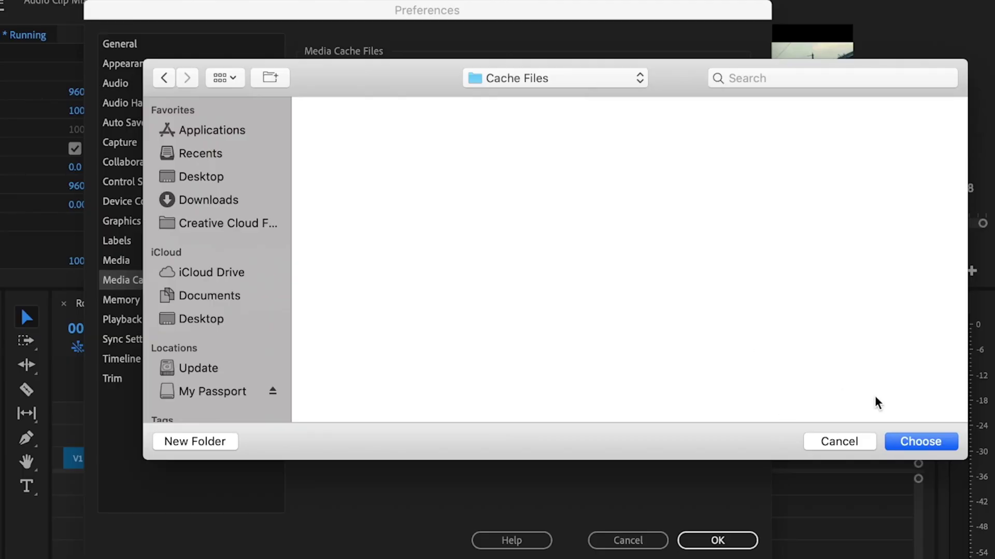
{"action": "left_click", "coordinate": [926, 443]}
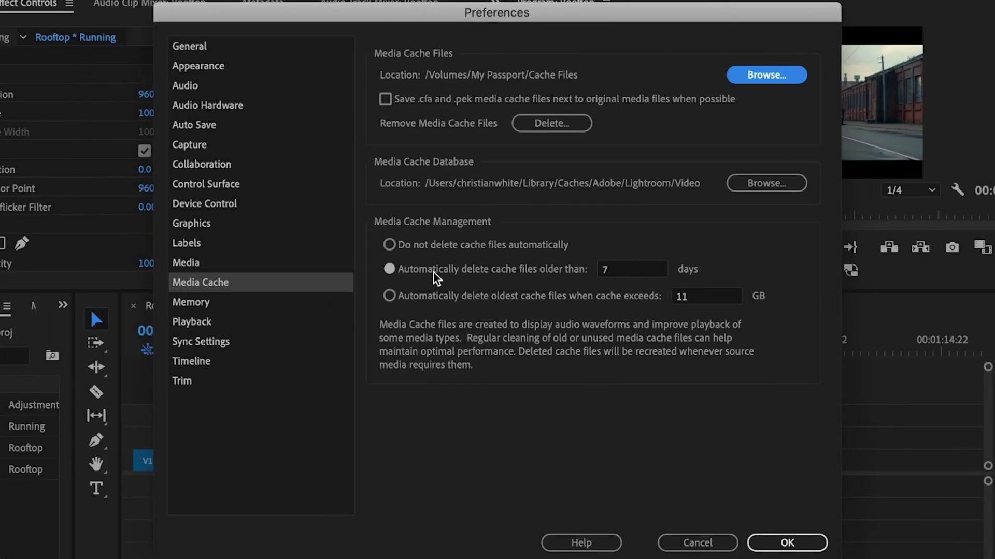
{"action": "left_click", "coordinate": [636, 271]}
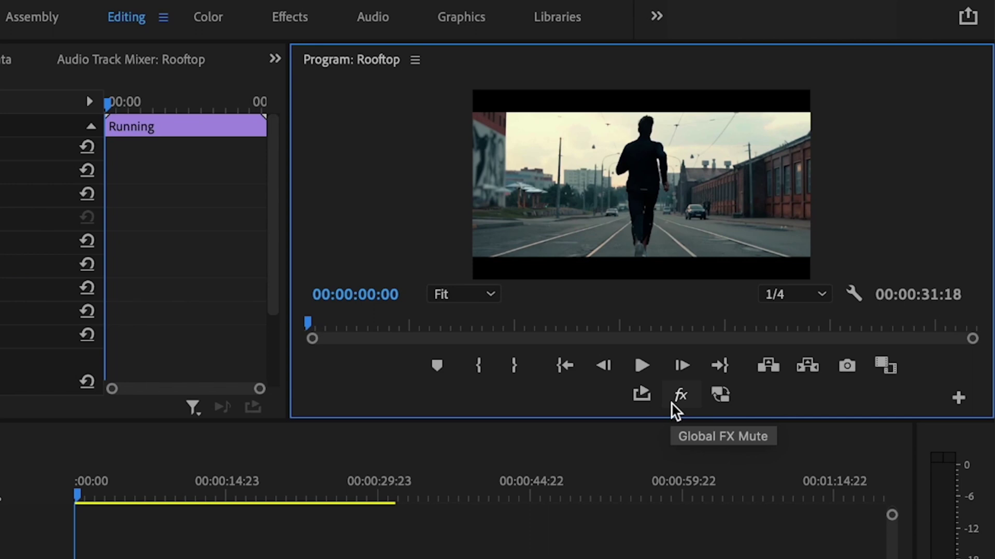
Play the sequence with Global FX Mute on, then open the Program monitor's Button Editor
{"action": "left_click", "coordinate": [676, 397]}
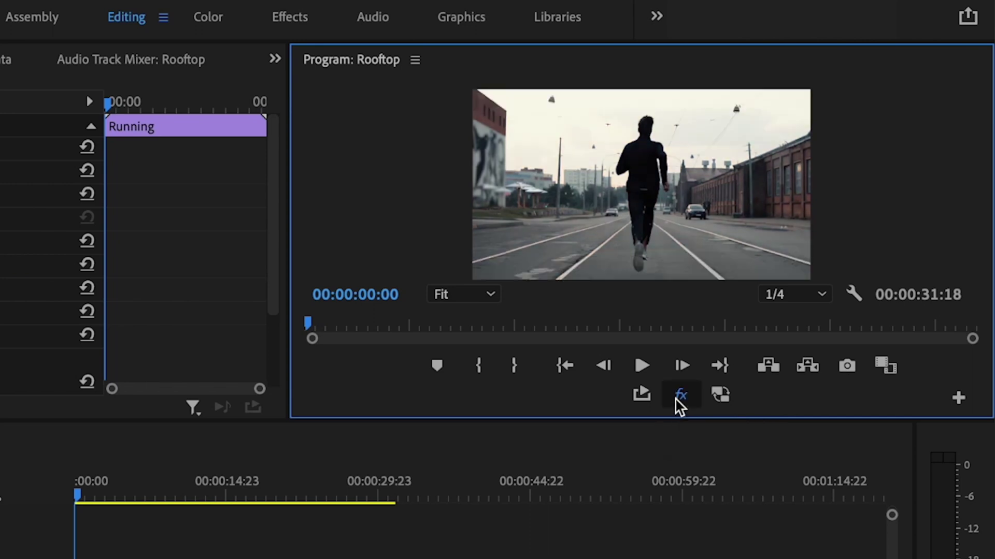
{"action": "key", "text": "space"}
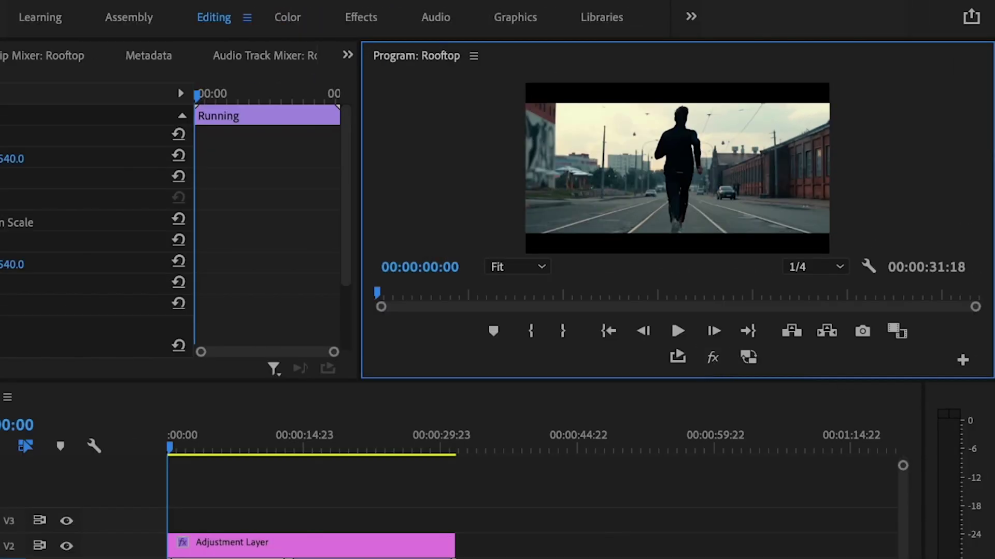
{"action": "left_click", "coordinate": [959, 363]}
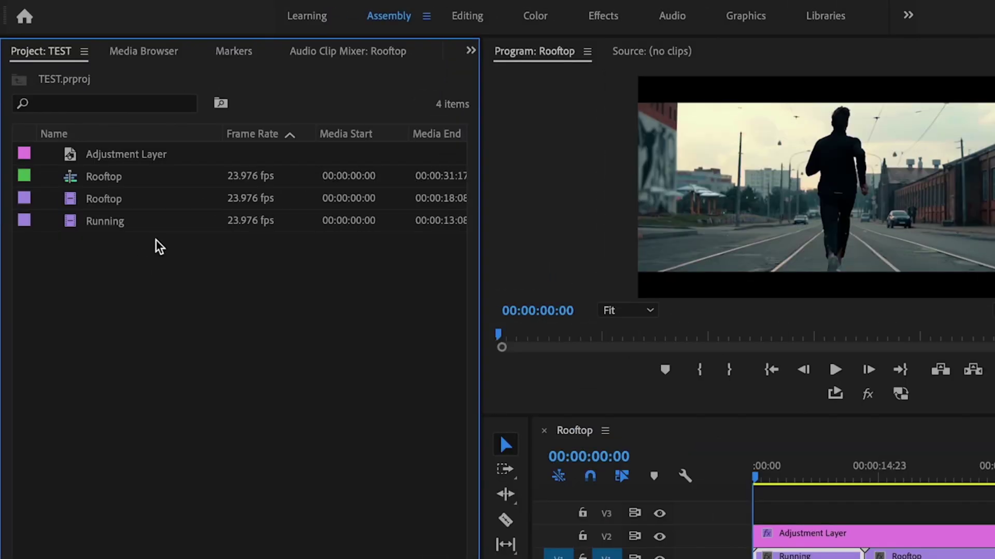
Create proxies for the Running and Rooftop clips using the CineForm Low Resolution Proxy preset
{"action": "left_click_drag", "start_coordinate": [96, 221], "coordinate": [82, 166]}
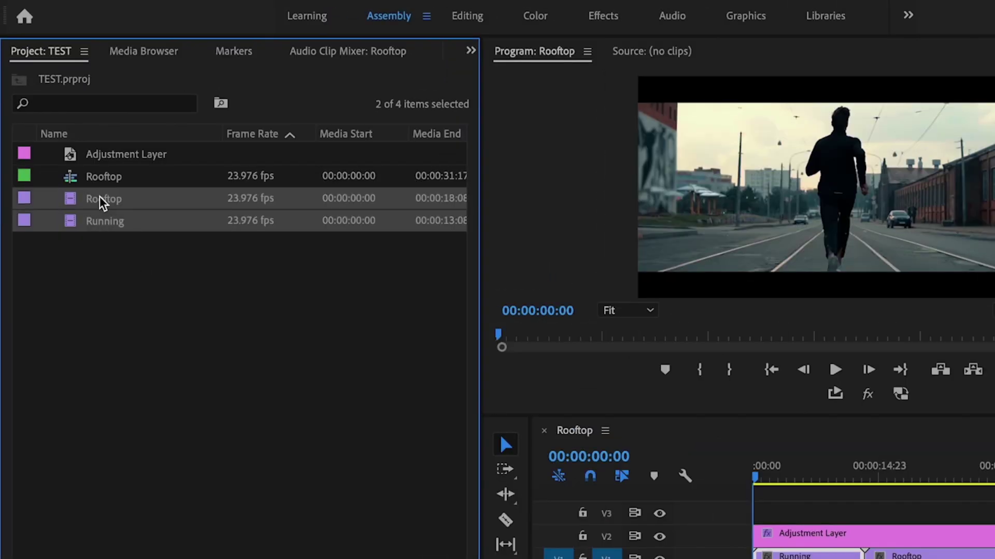
{"action": "right_click", "coordinate": [102, 202]}
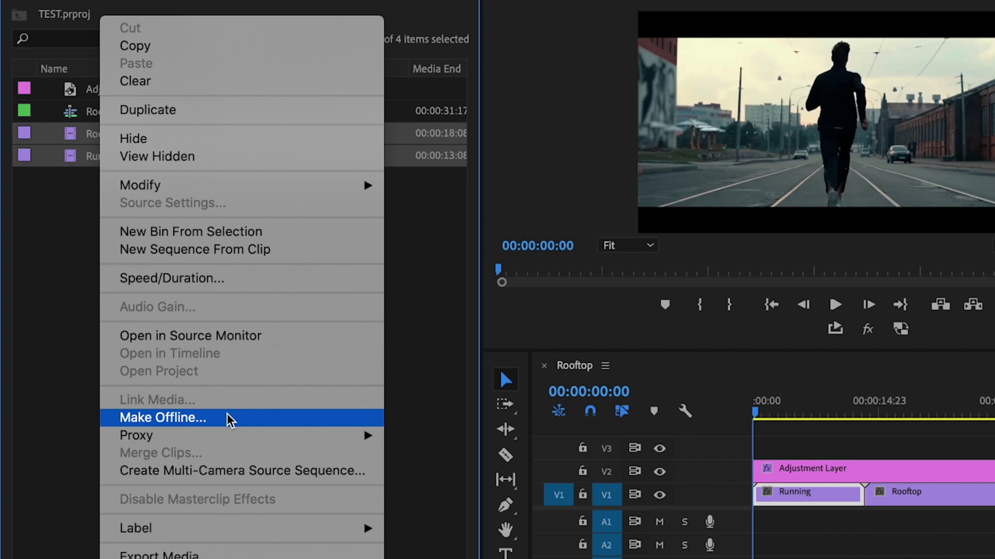
{"action": "mouse_move", "coordinate": [238, 436]}
{"action": "left_click", "coordinate": [445, 436]}
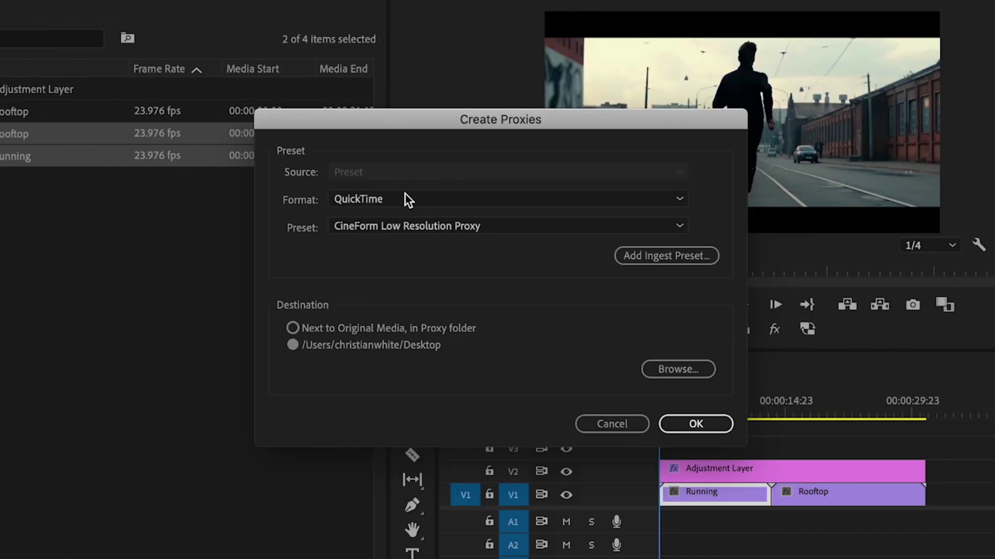
{"action": "left_click", "coordinate": [431, 226]}
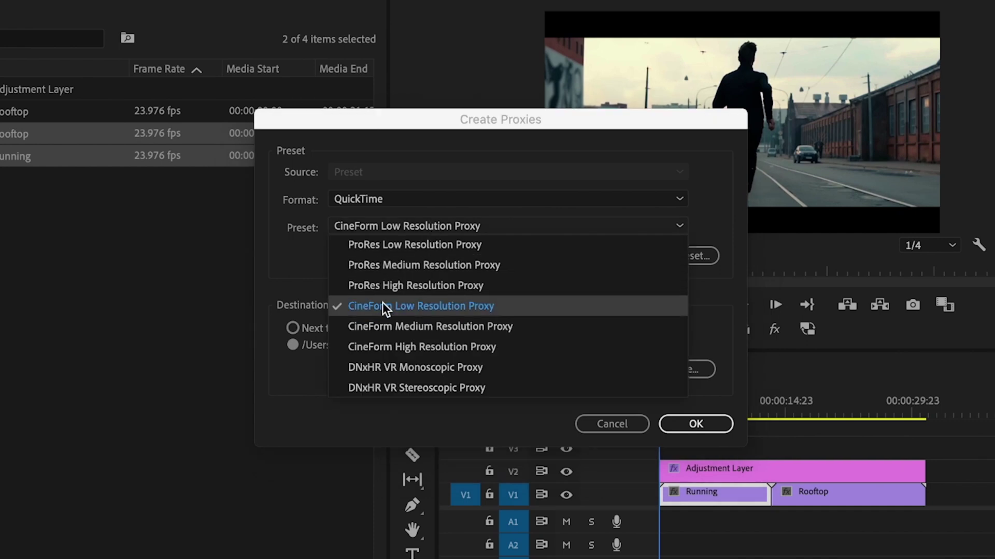
{"action": "left_click", "coordinate": [532, 307]}
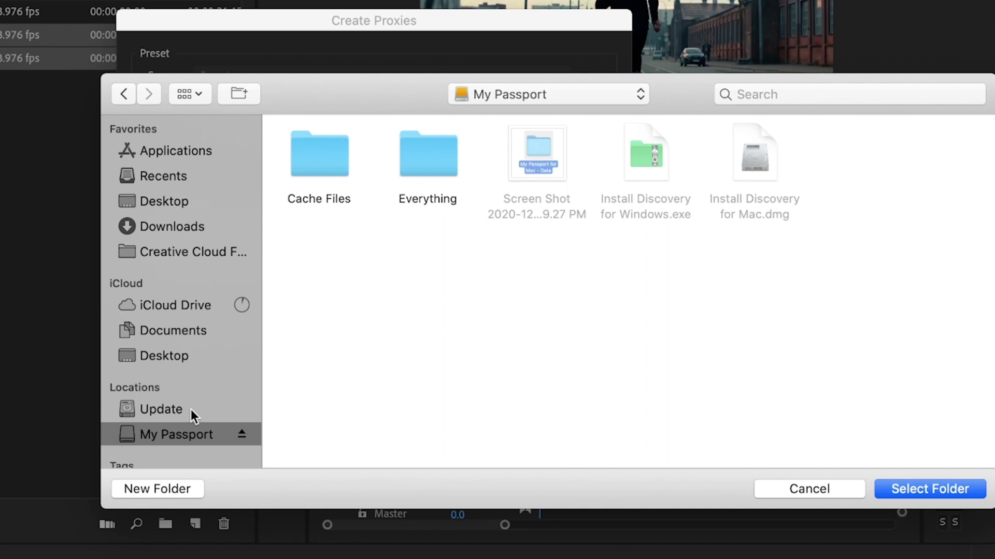
Save the proxies to a new Proxies folder inside the project folder and confirm
{"action": "double_click", "coordinate": [415, 156]}
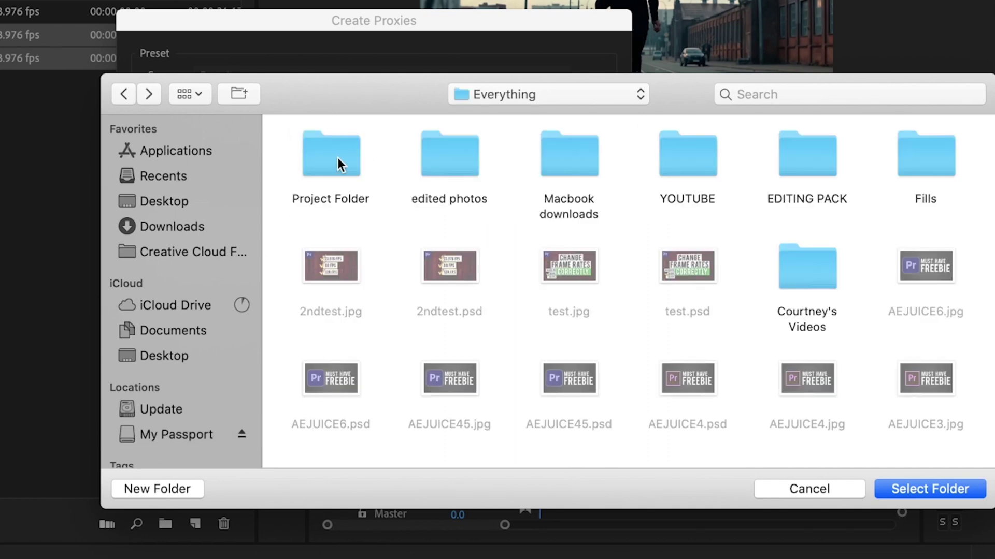
{"action": "left_click", "coordinate": [338, 157]}
{"action": "double_click", "coordinate": [337, 158]}
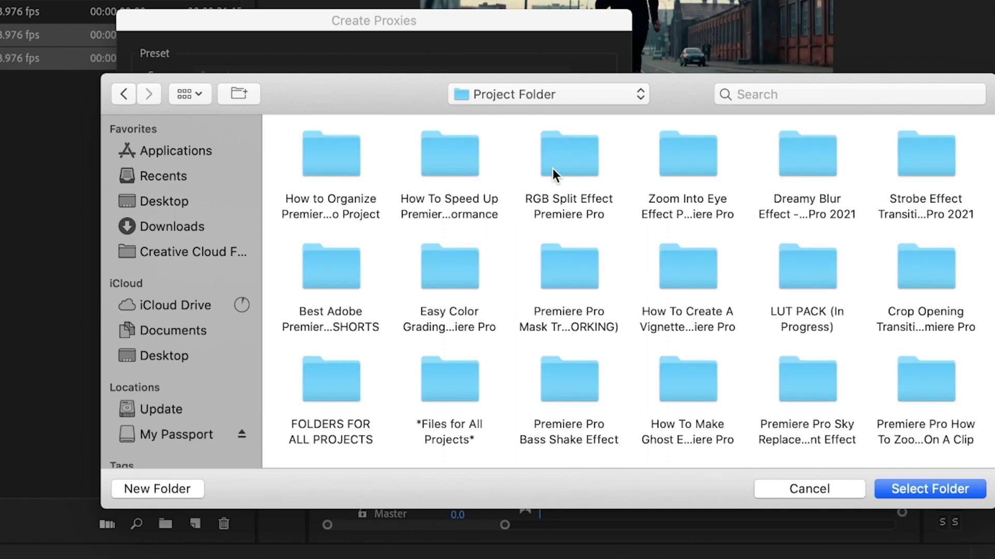
{"action": "double_click", "coordinate": [468, 163]}
{"action": "left_click", "coordinate": [175, 487]}
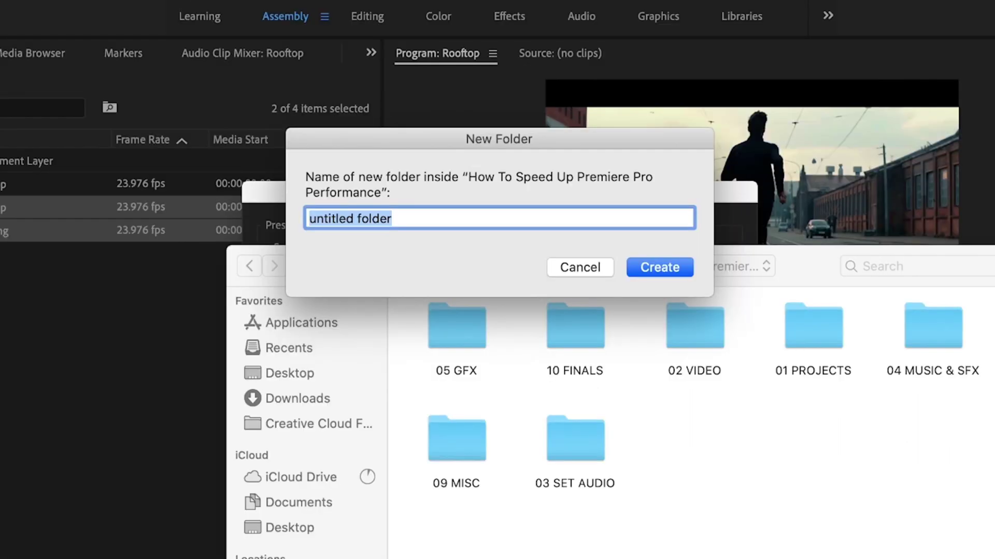
{"action": "type", "text": "Proxies"}
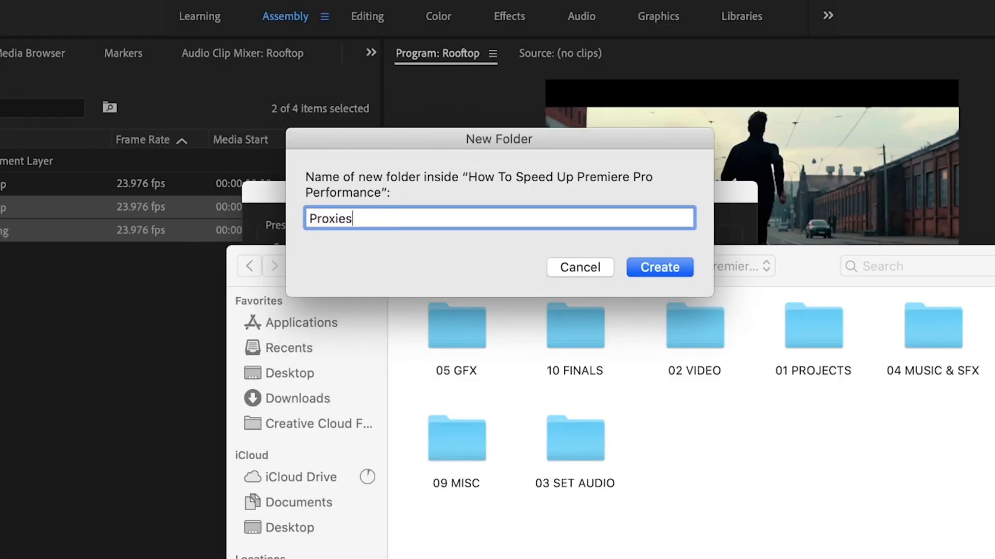
{"action": "left_click", "coordinate": [659, 267]}
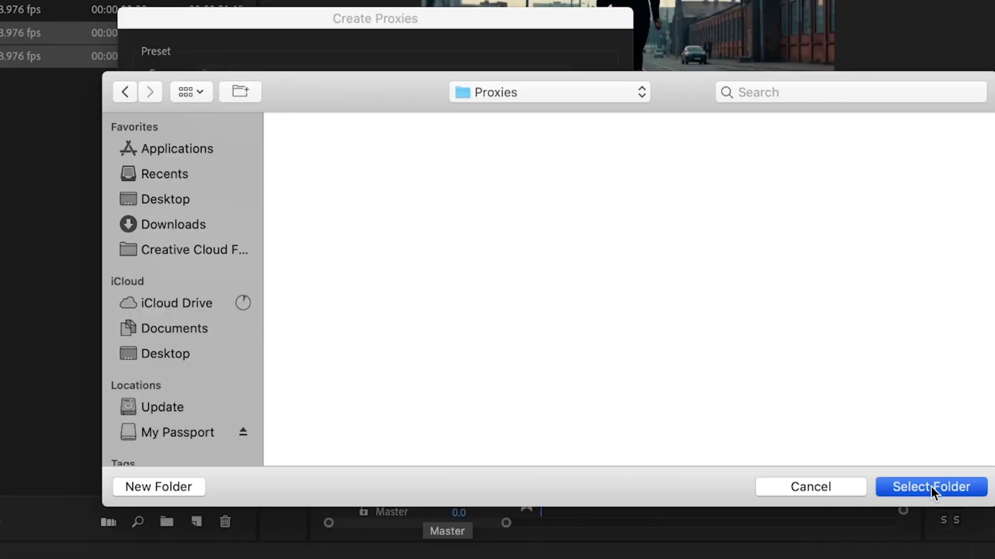
{"action": "left_click", "coordinate": [931, 483]}
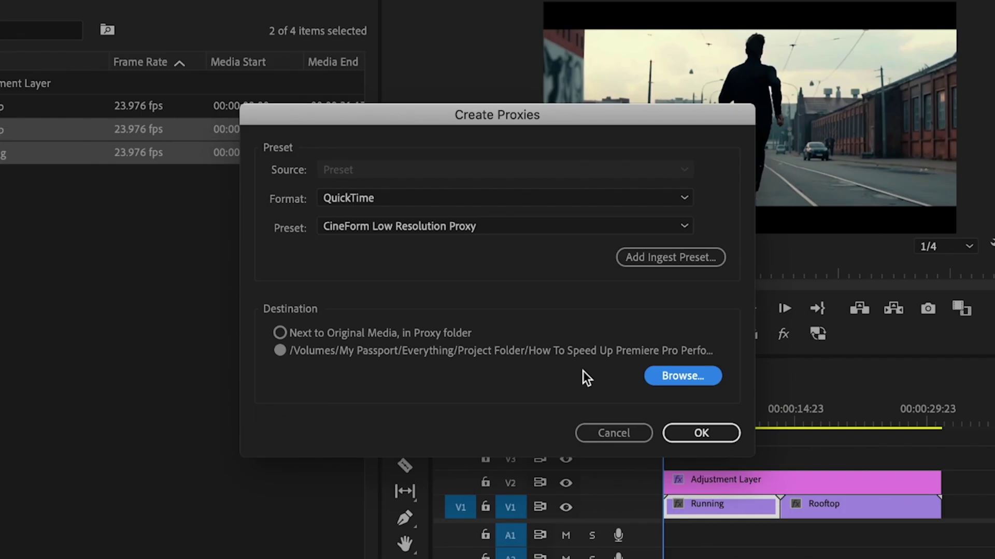
{"action": "left_click", "coordinate": [695, 431]}
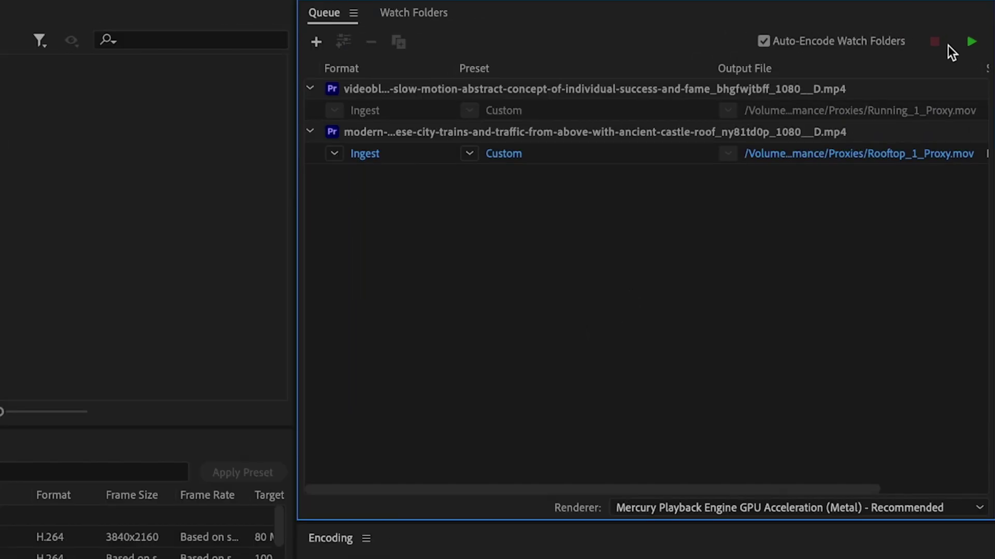
Encode both proxy .mov files in the Media Encoder queue, then return to Premiere Pro
{"action": "left_click", "coordinate": [971, 43]}
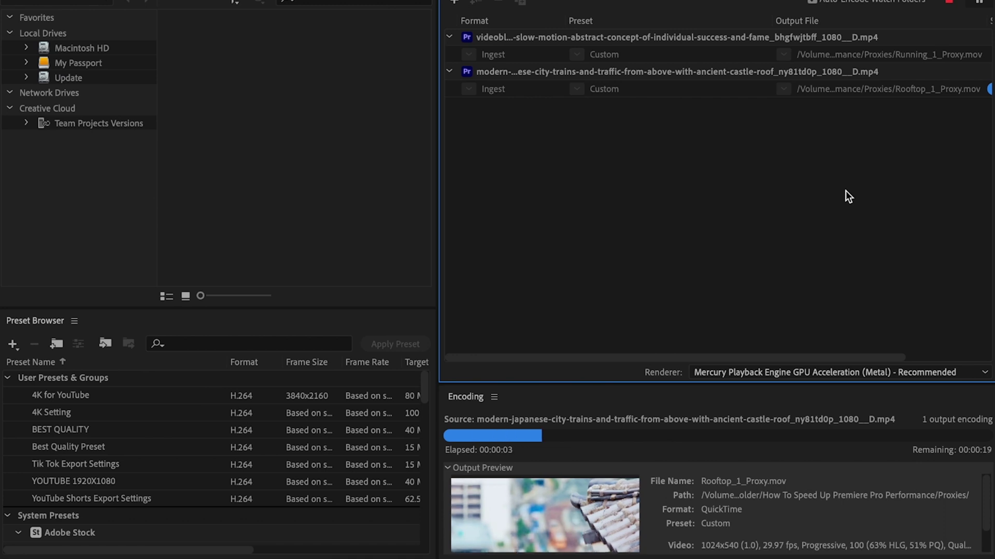
{"action": "mouse_move", "coordinate": [435, 557]}
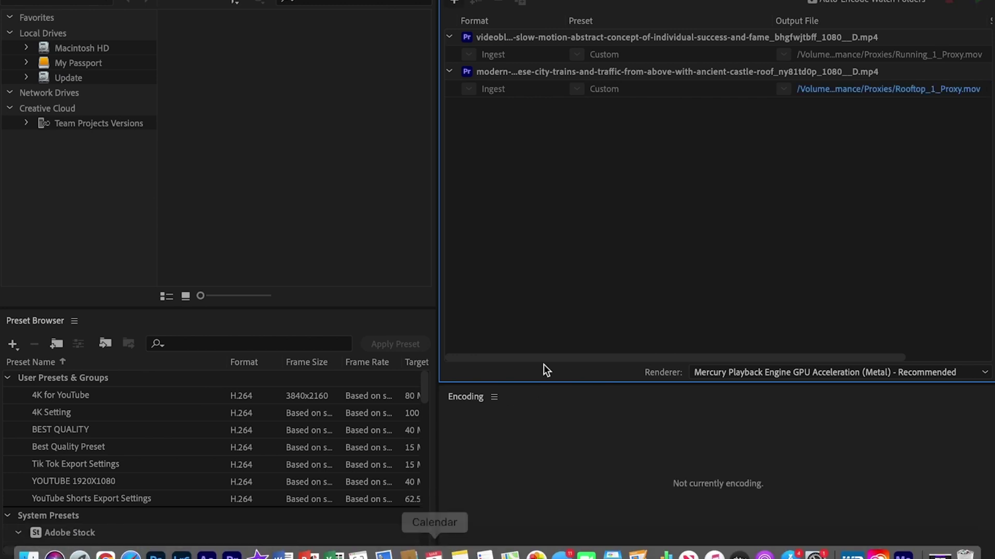
{"action": "left_click", "coordinate": [233, 544]}
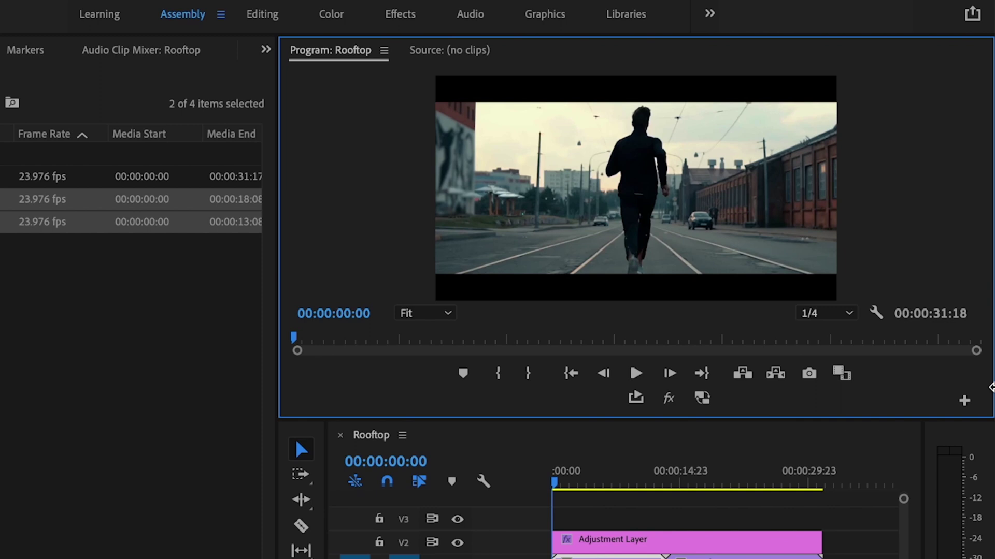
Add the Toggle Proxies button to the Program monitor's playback controls
{"action": "left_click", "coordinate": [964, 400]}
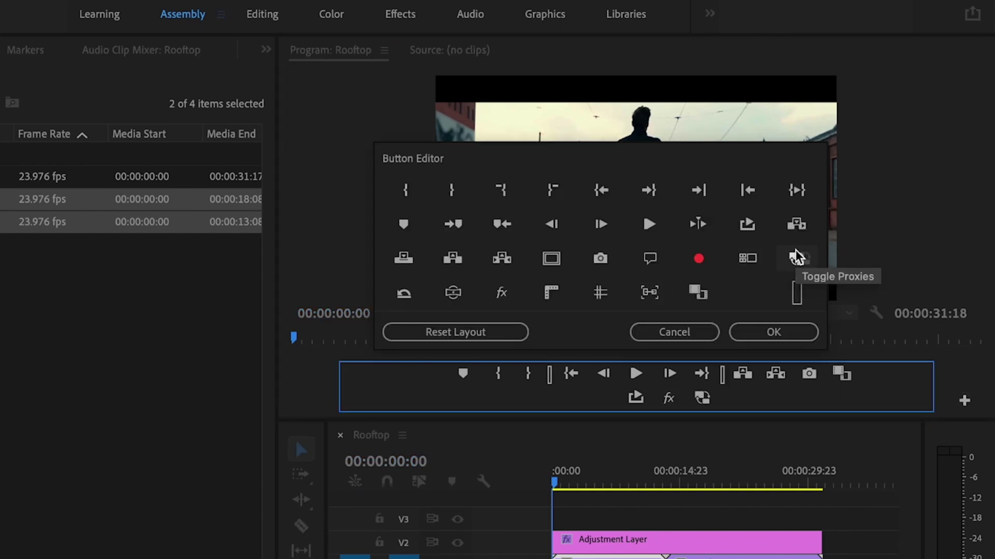
{"action": "left_click_drag", "start_coordinate": [796, 259], "coordinate": [704, 398]}
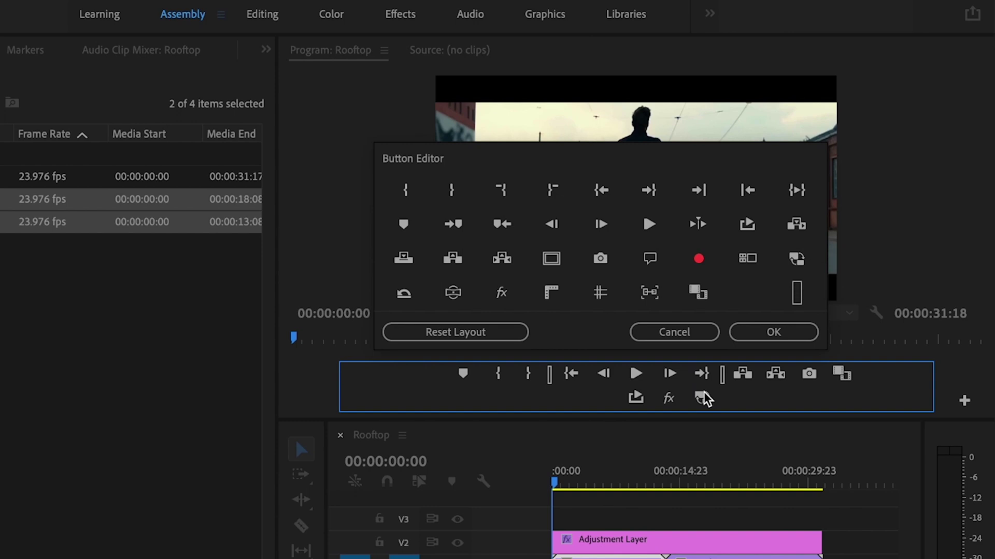
{"action": "left_click", "coordinate": [774, 332]}
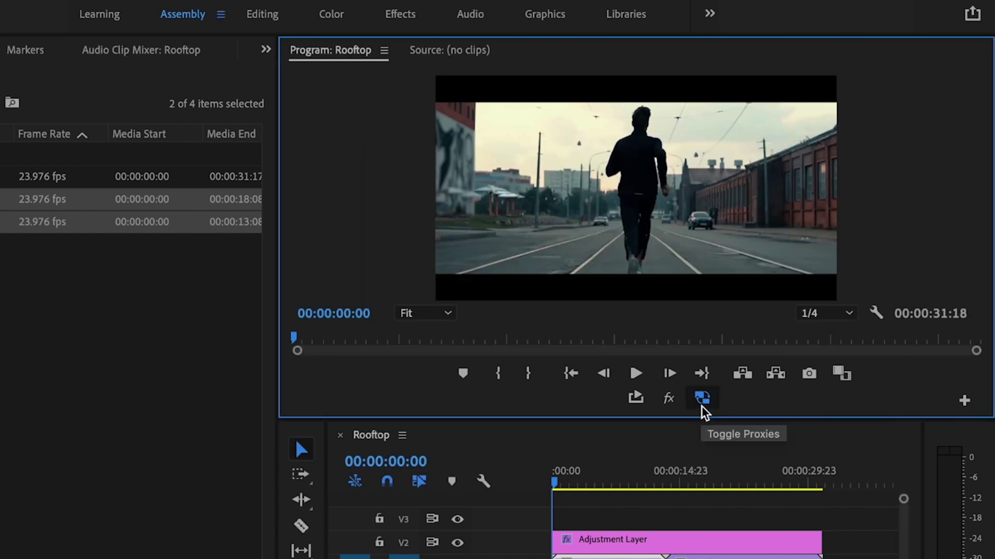
Play and stop the Rooftop sequence, then turn proxy playback off
{"action": "key", "text": "space"}
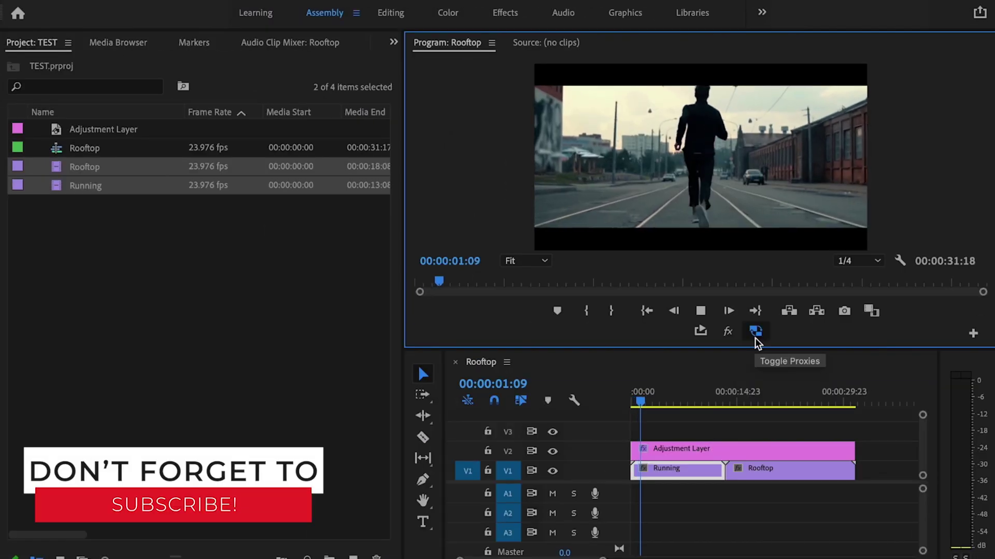
{"action": "key", "text": "space"}
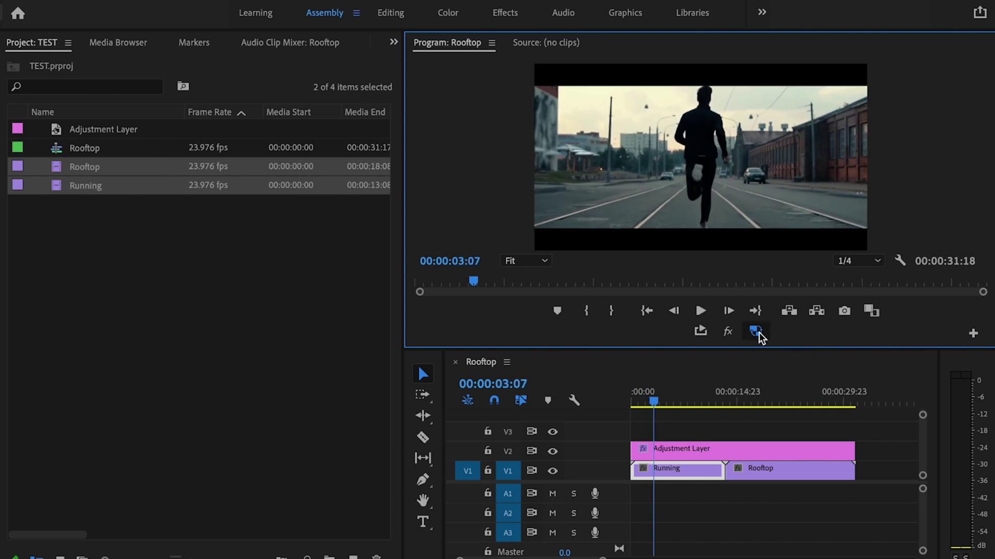
{"action": "left_click", "coordinate": [757, 333]}
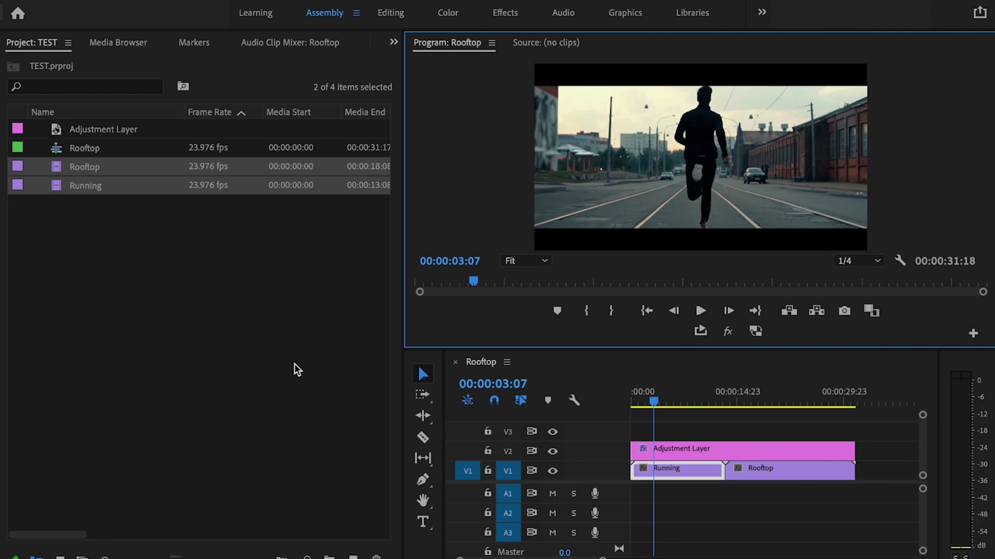